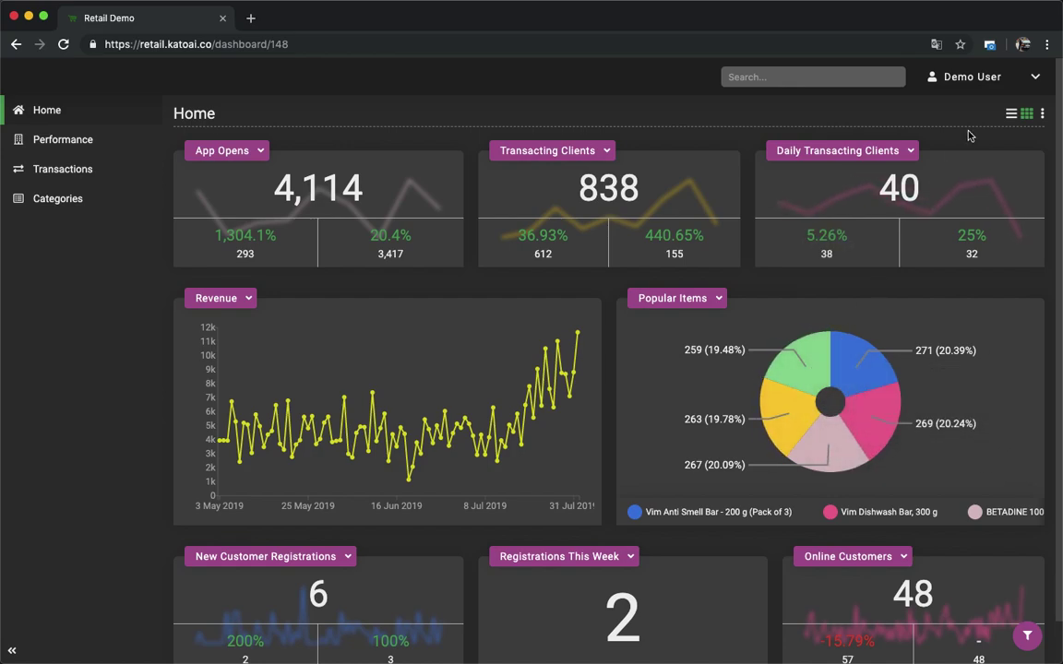
Step: Open the reports management page and start adding a new report
{"action": "left_click", "coordinate": [1027, 93]}
{"action": "left_click", "coordinate": [980, 178]}
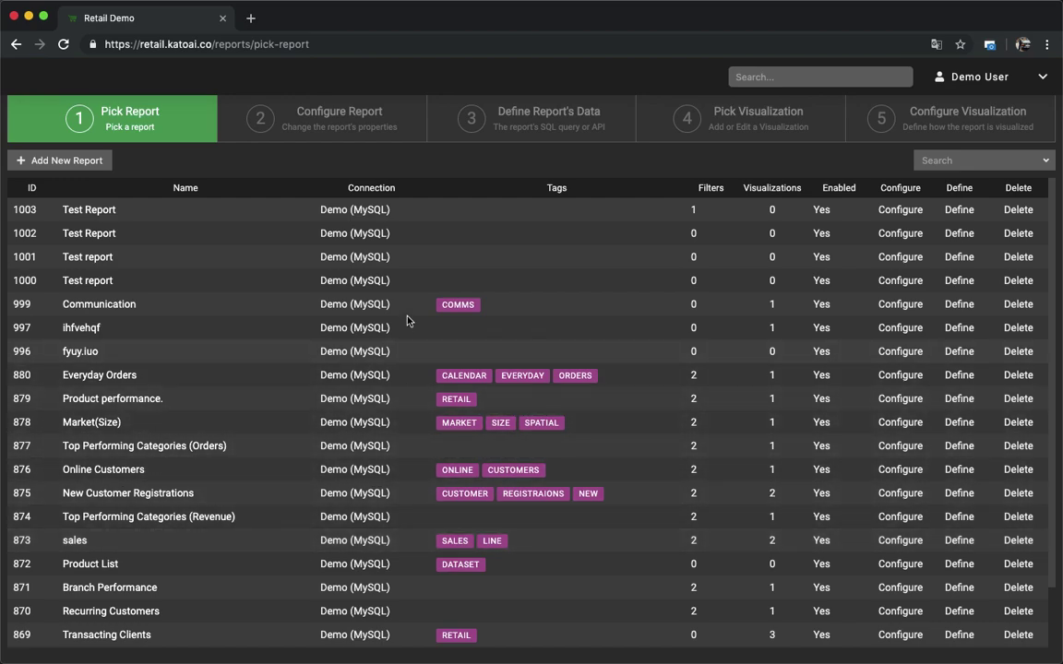
{"action": "left_click", "coordinate": [90, 168]}
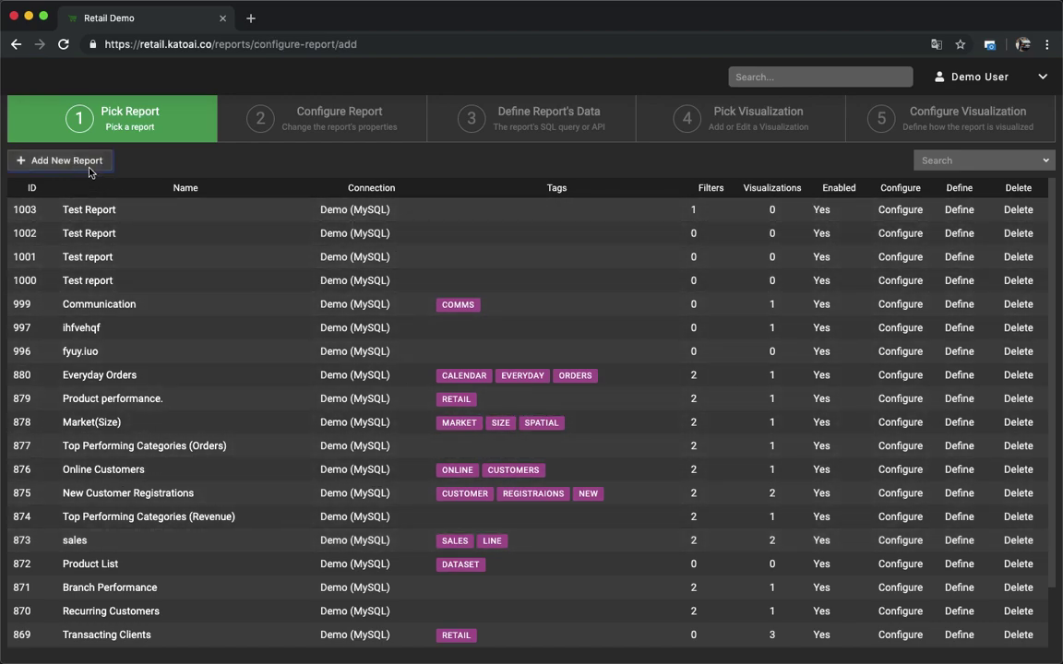
Step: Name the report Test Report, use the Demo (MySQL) connection and save it
{"action": "left_click", "coordinate": [78, 211]}
{"action": "type", "text": "T"}
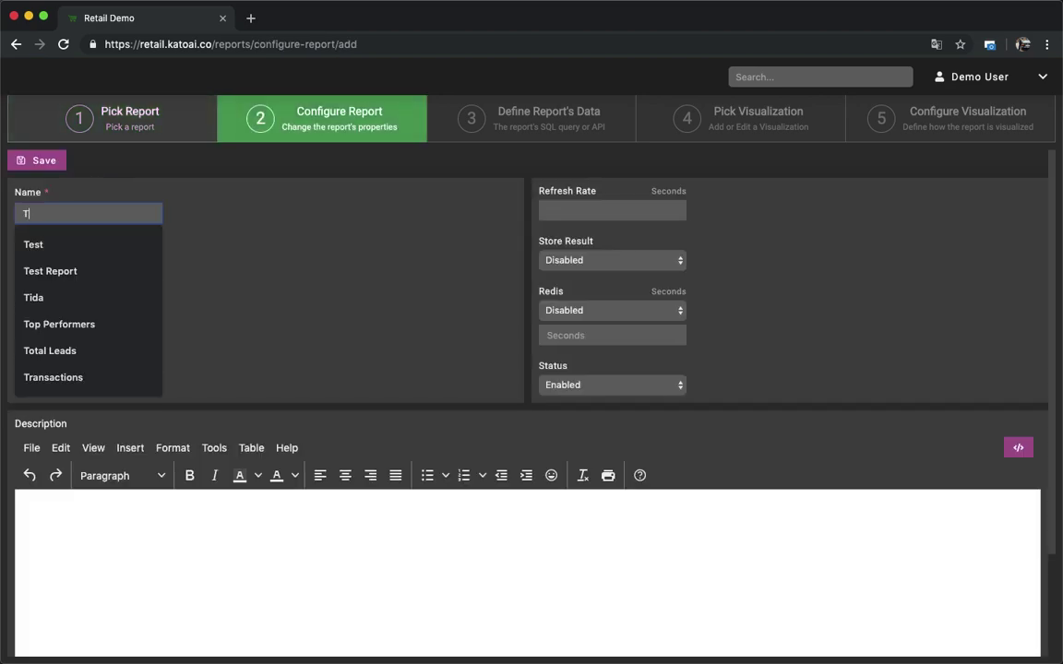
{"action": "type", "text": "est Report"}
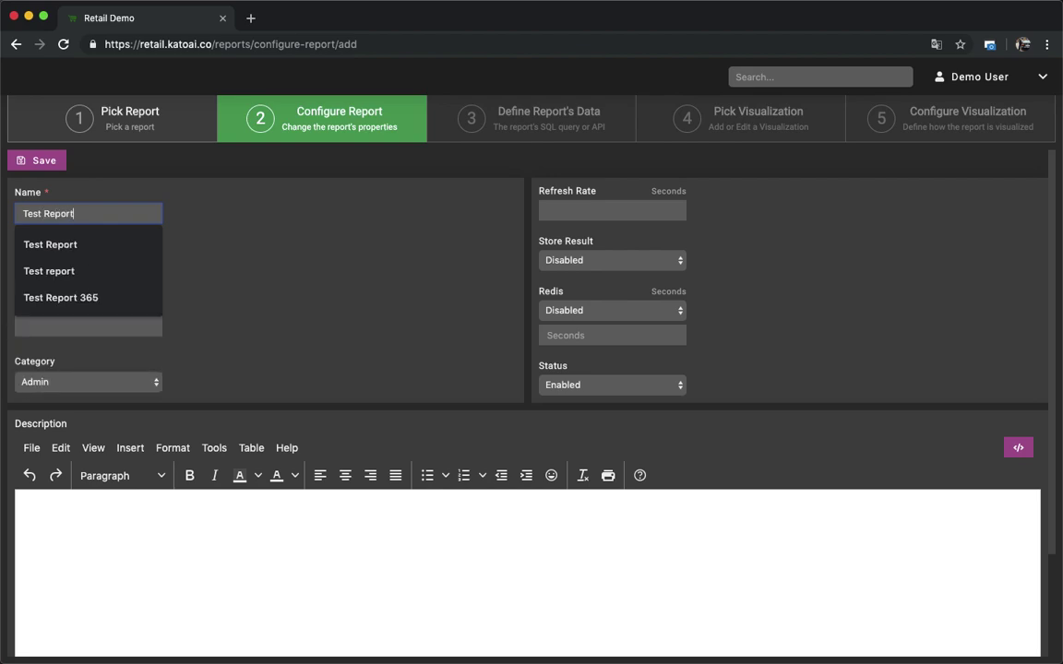
{"action": "left_click", "coordinate": [233, 263]}
{"action": "left_click", "coordinate": [130, 269]}
{"action": "left_click", "coordinate": [130, 268]}
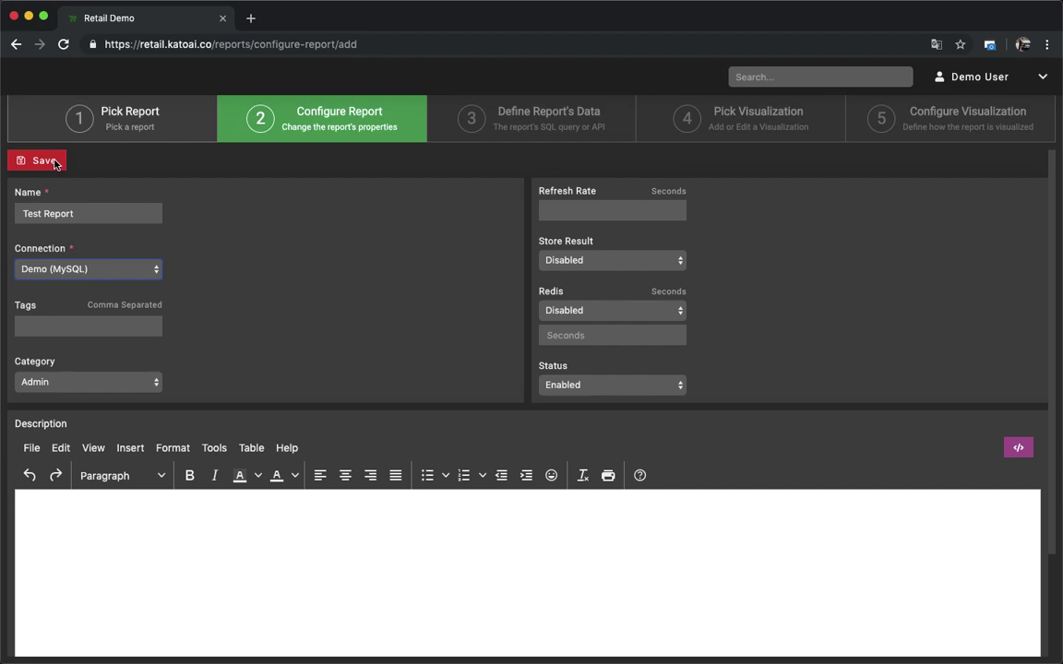
{"action": "left_click", "coordinate": [55, 163]}
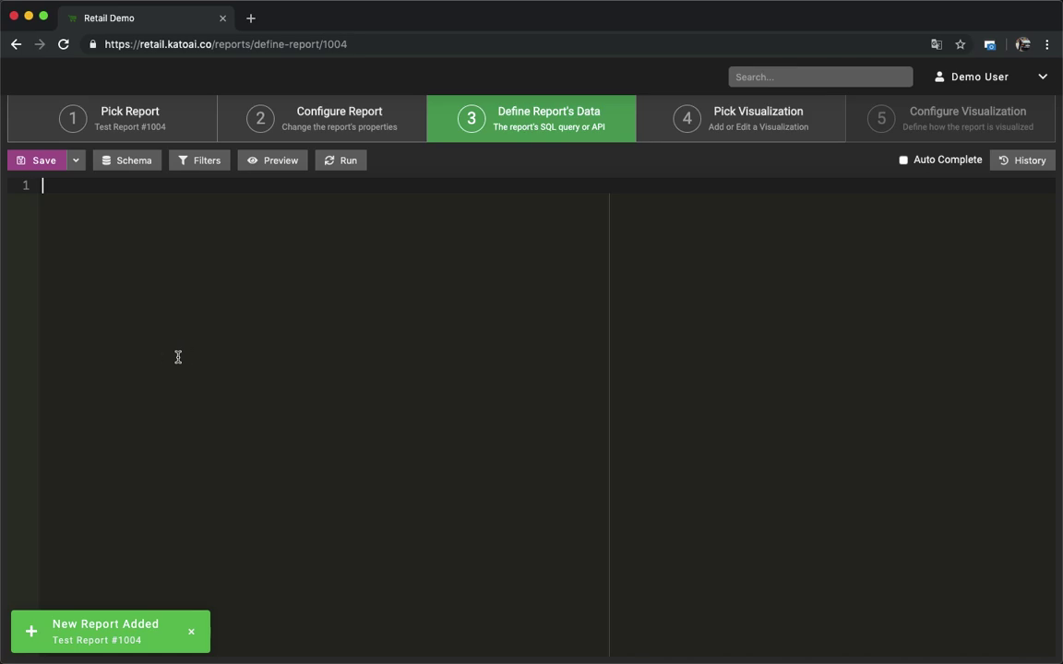
Step: Write the report query SELECT * FROM demo_data_allspark.tb_customers WHERE dateRegistered > {{}}
{"action": "type", "text": "S"}
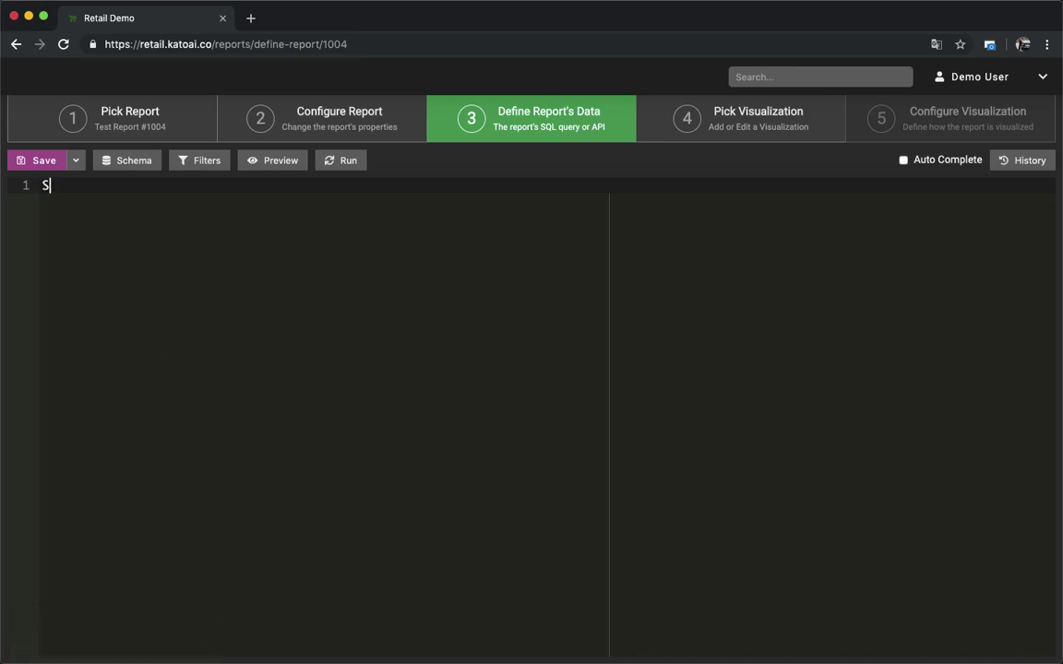
{"action": "type", "text": "ELECT * FROM demo_dat"}
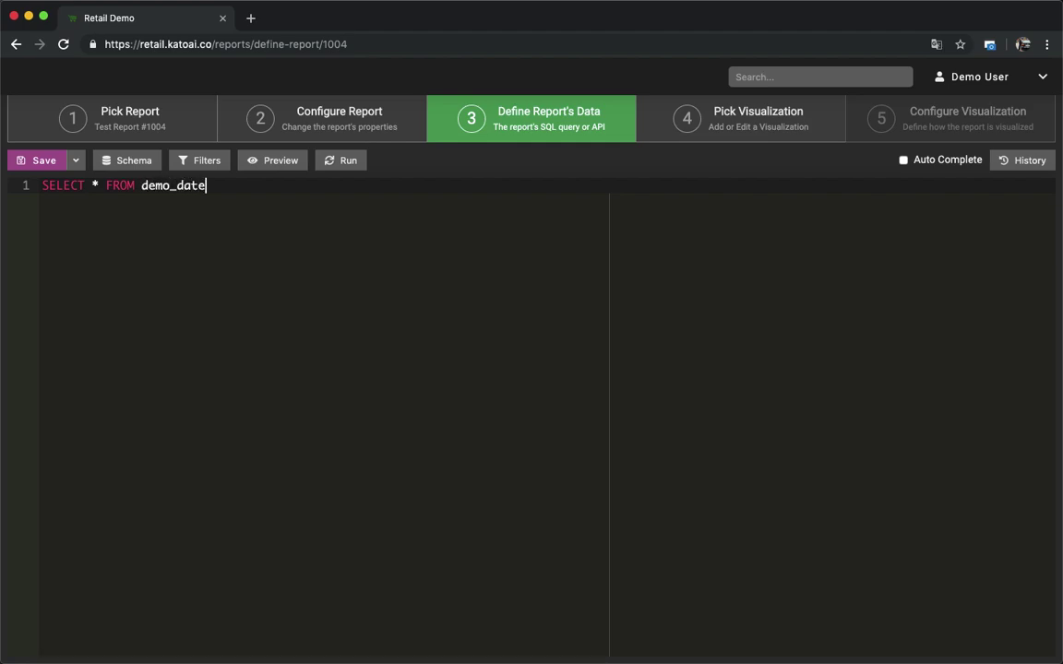
{"action": "type", "text": "a_allspark.tb_customers"}
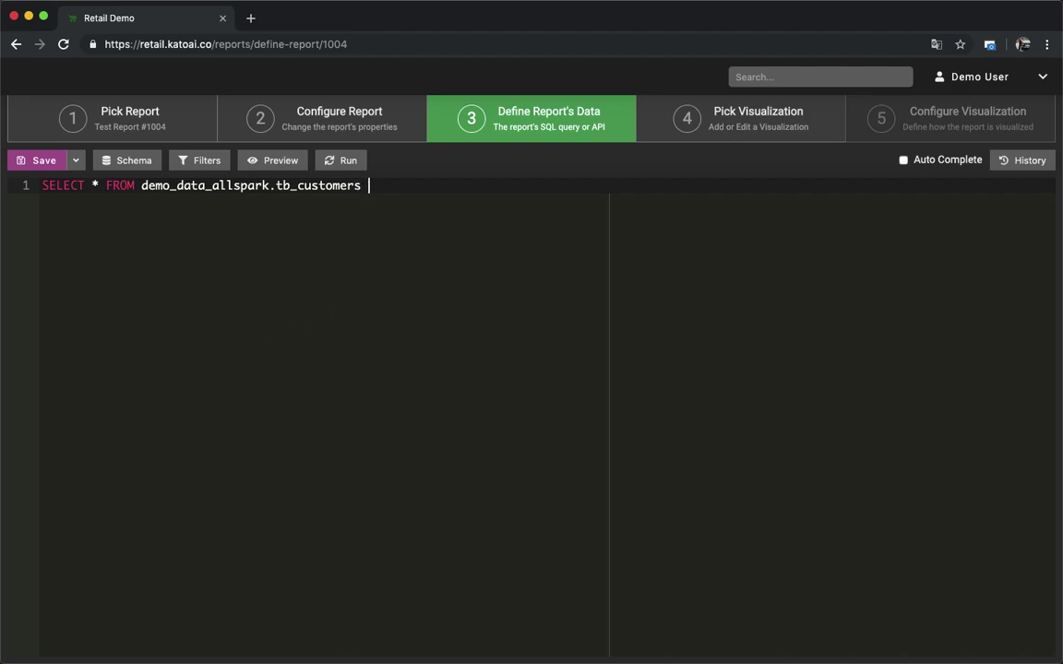
{"action": "type", "text": " WHERE dateRegi"}
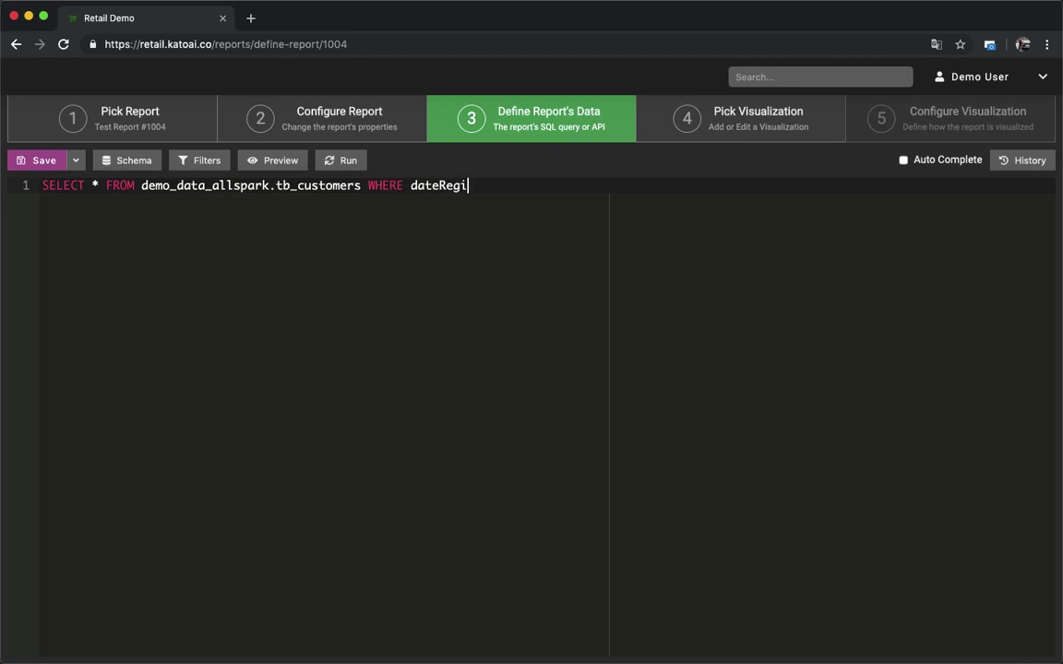
{"action": "type", "text": "stered > {{}}"}
{"action": "key", "text": "Left"}
{"action": "key", "text": "Left"}
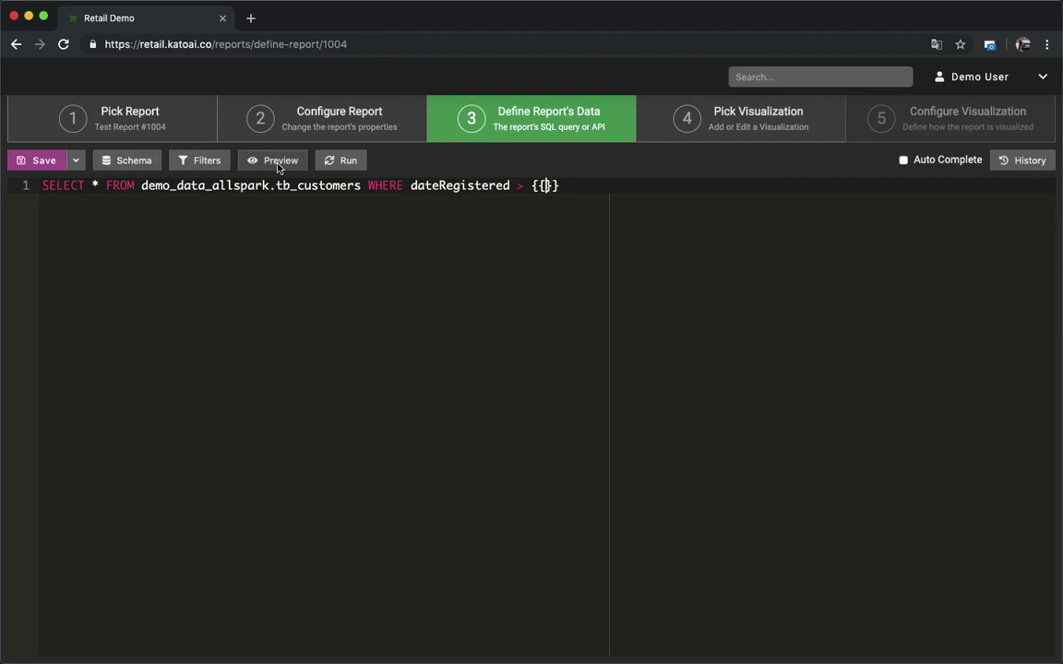
Step: Show the database schema and examine the columns of the tb_customers table in demo_data_allspark
{"action": "left_click", "coordinate": [116, 164]}
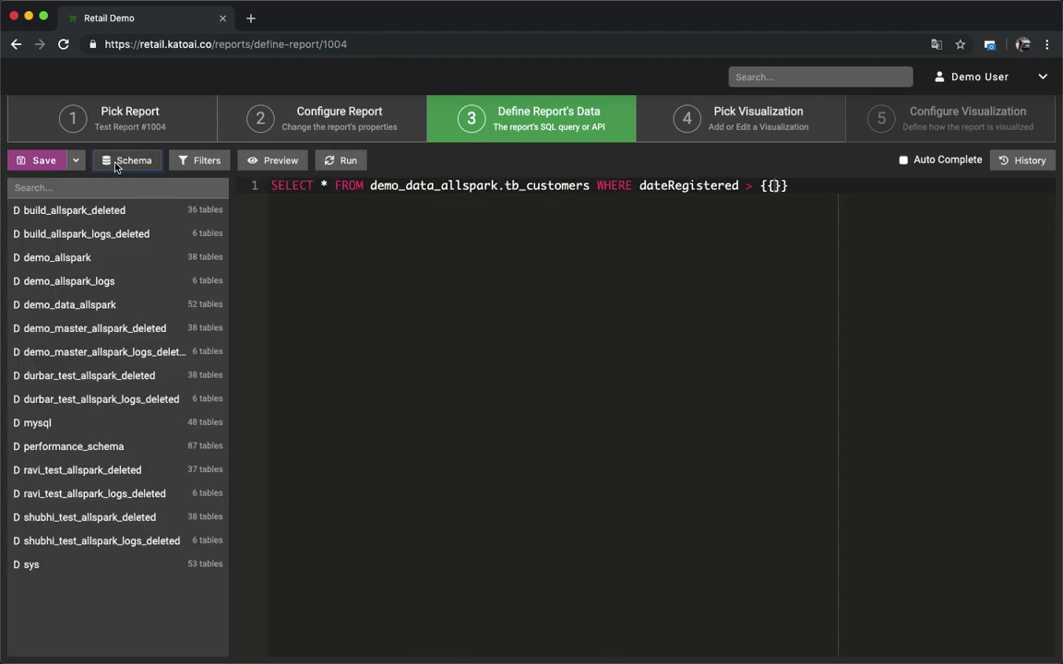
{"action": "left_click", "coordinate": [114, 303]}
{"action": "scroll", "coordinate": [119, 307], "scroll_direction": "down", "scroll_amount": 2}
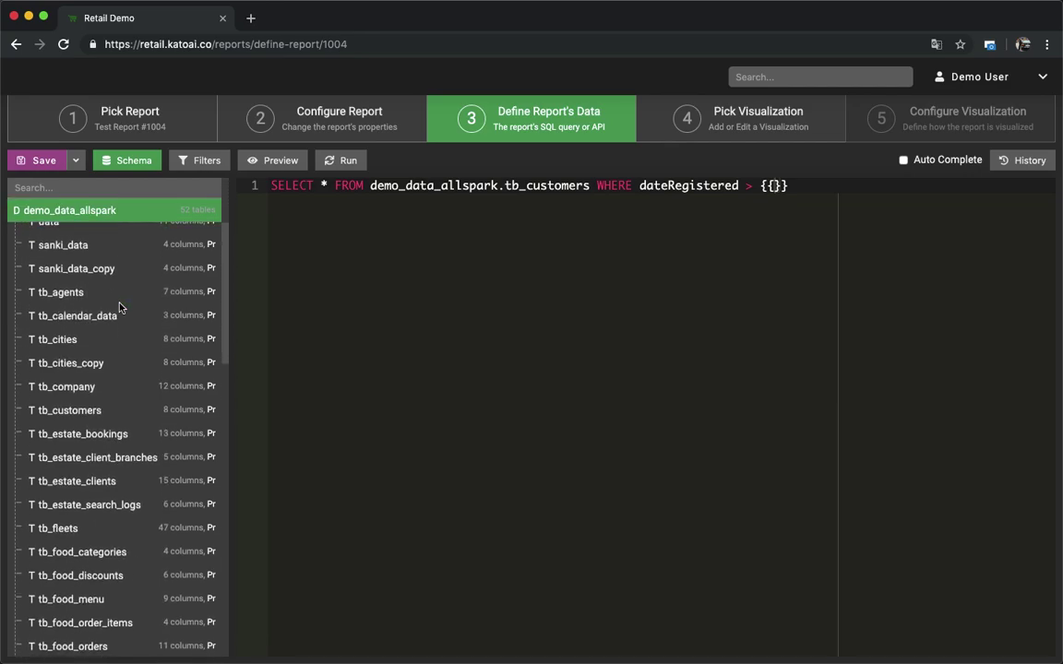
{"action": "left_click", "coordinate": [89, 410]}
{"action": "scroll", "coordinate": [90, 415], "scroll_direction": "down", "scroll_amount": 2}
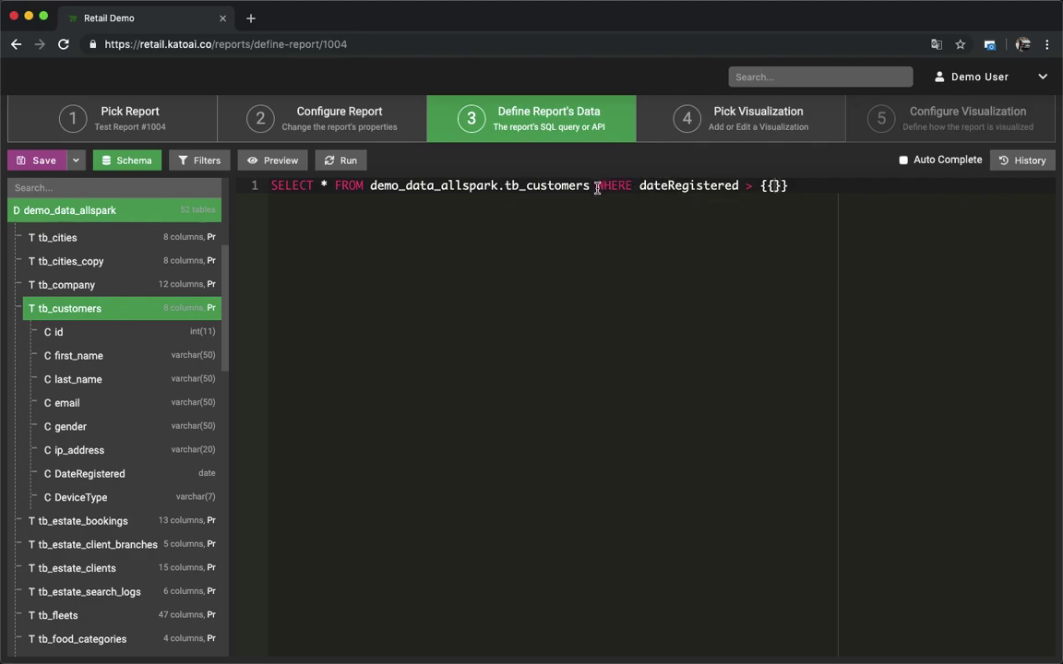
Step: Run only the SELECT * FROM demo_data_allspark.tb_customers part of the query to preview its rows
{"action": "left_click", "coordinate": [275, 185]}
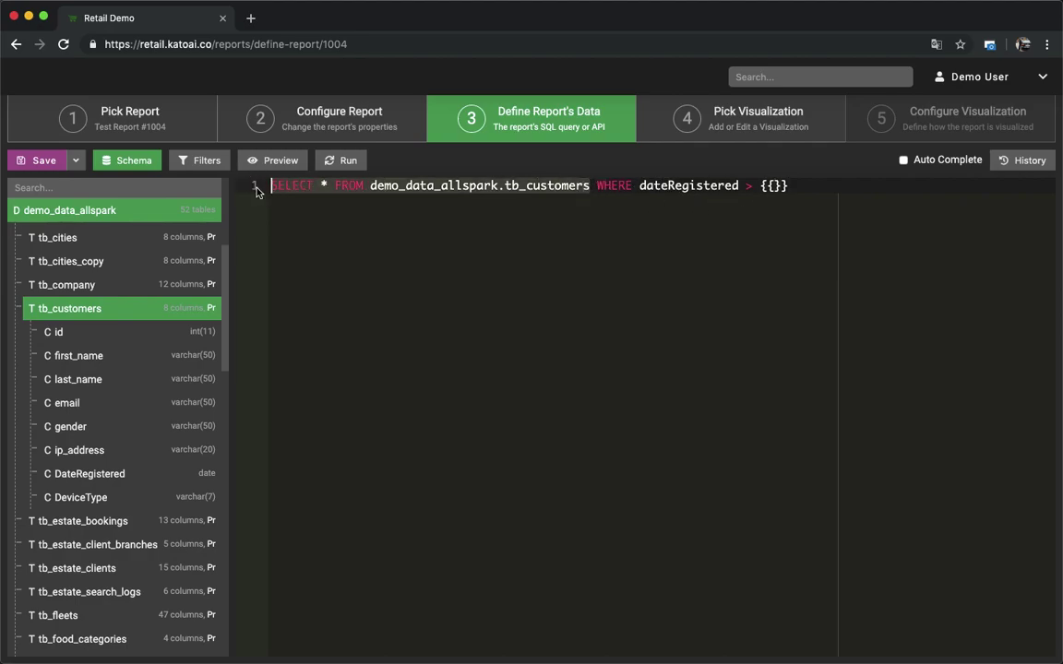
{"action": "left_click", "coordinate": [340, 161]}
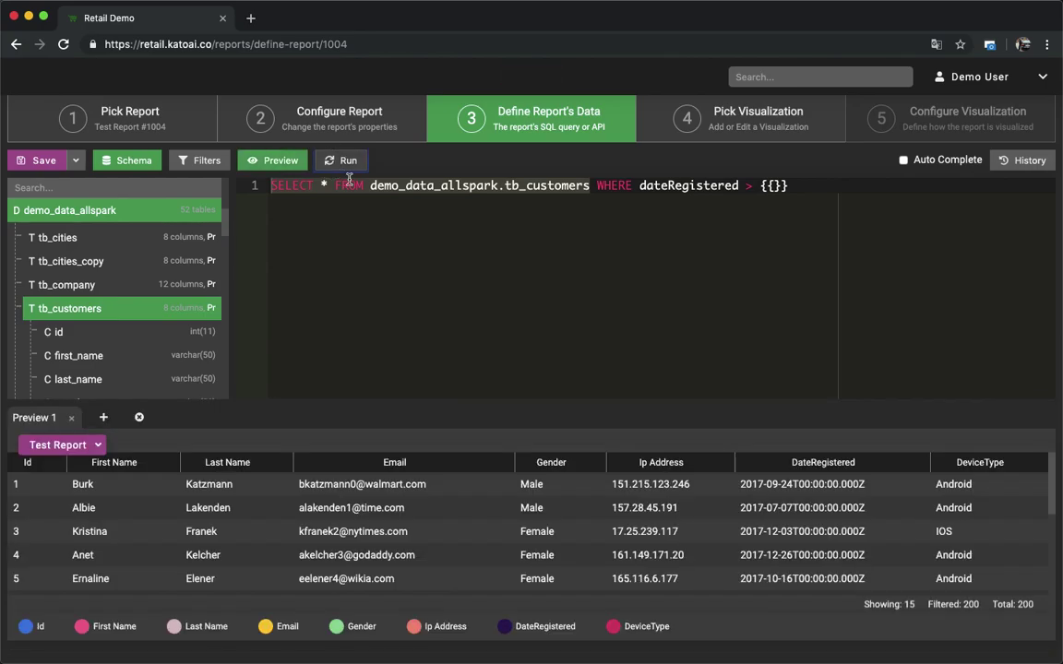
{"action": "left_click", "coordinate": [370, 185]}
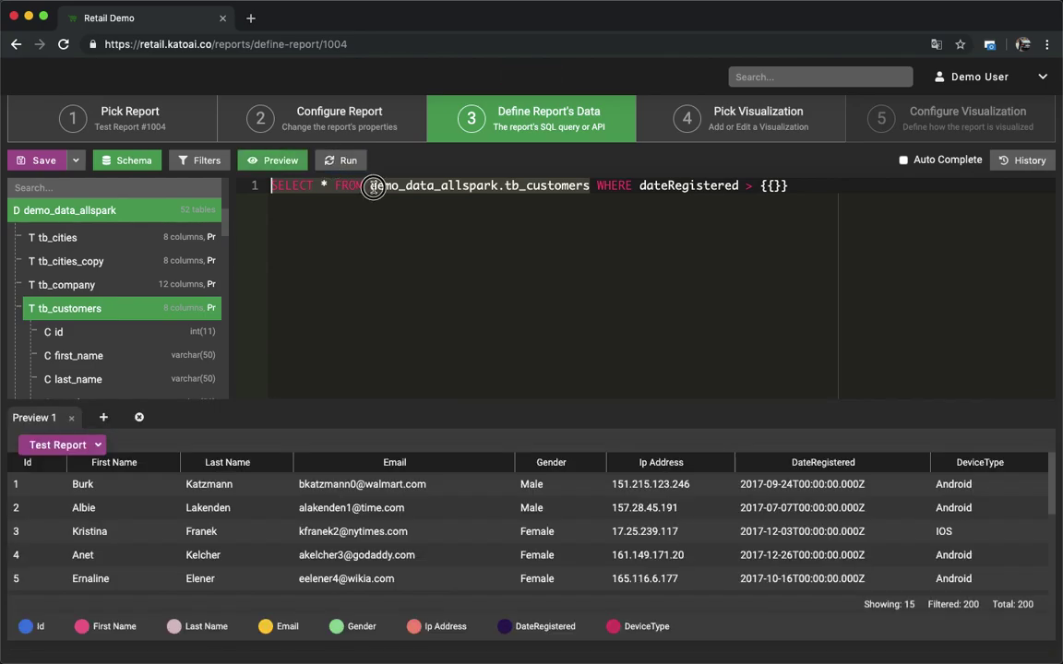
Step: Enter start_date as the placeholder between the query's double braces and save the report
{"action": "left_click", "coordinate": [774, 186]}
{"action": "type", "text": "start_date"}
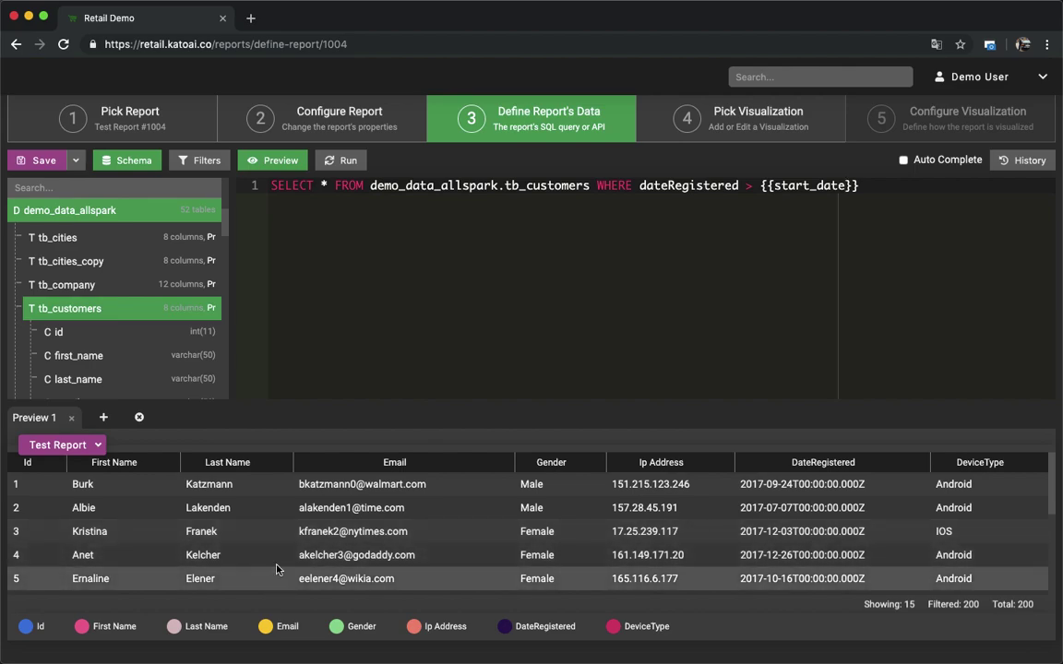
{"action": "left_click", "coordinate": [40, 162]}
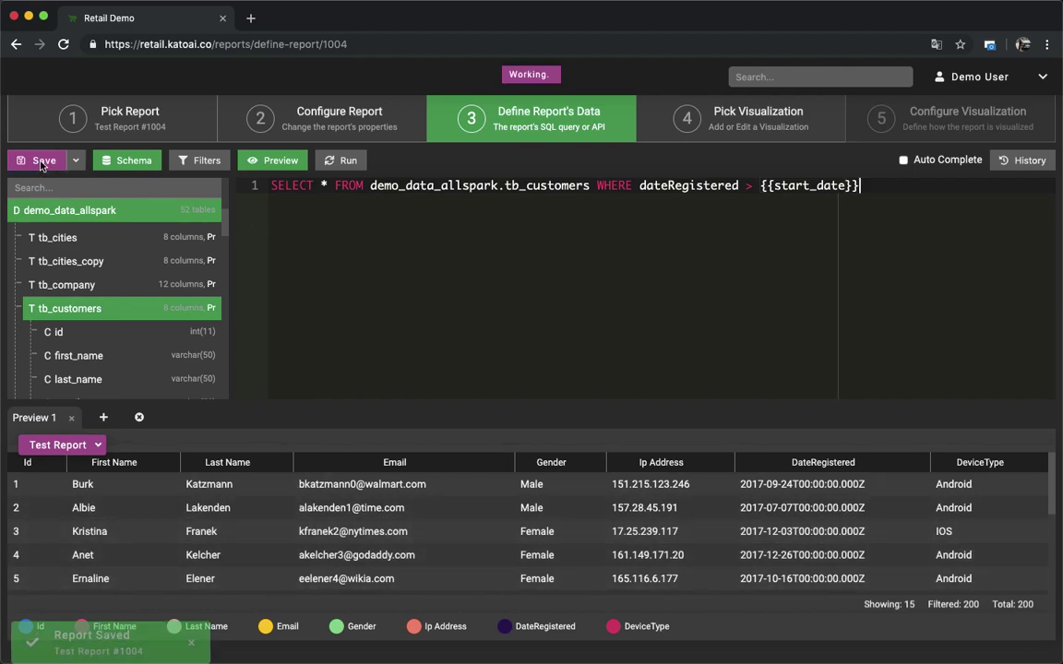
Step: Start adding the suggested Start Date filter from the report filters, with the schema and preview hidden
{"action": "left_click", "coordinate": [204, 161]}
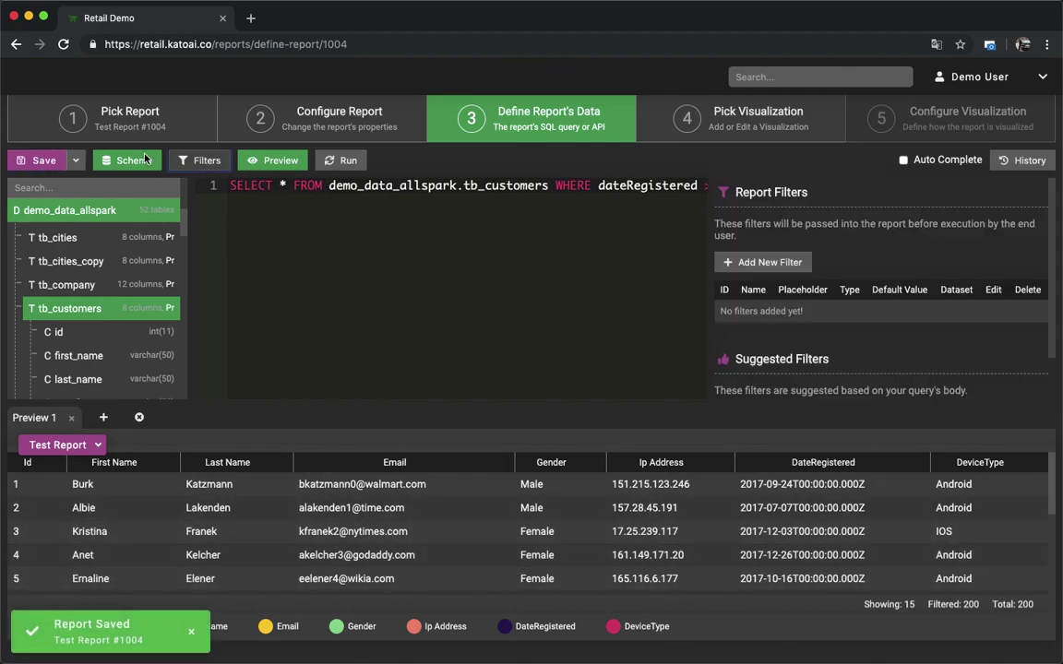
{"action": "left_click", "coordinate": [129, 160]}
{"action": "scroll", "coordinate": [835, 330], "scroll_direction": "down", "scroll_amount": 2}
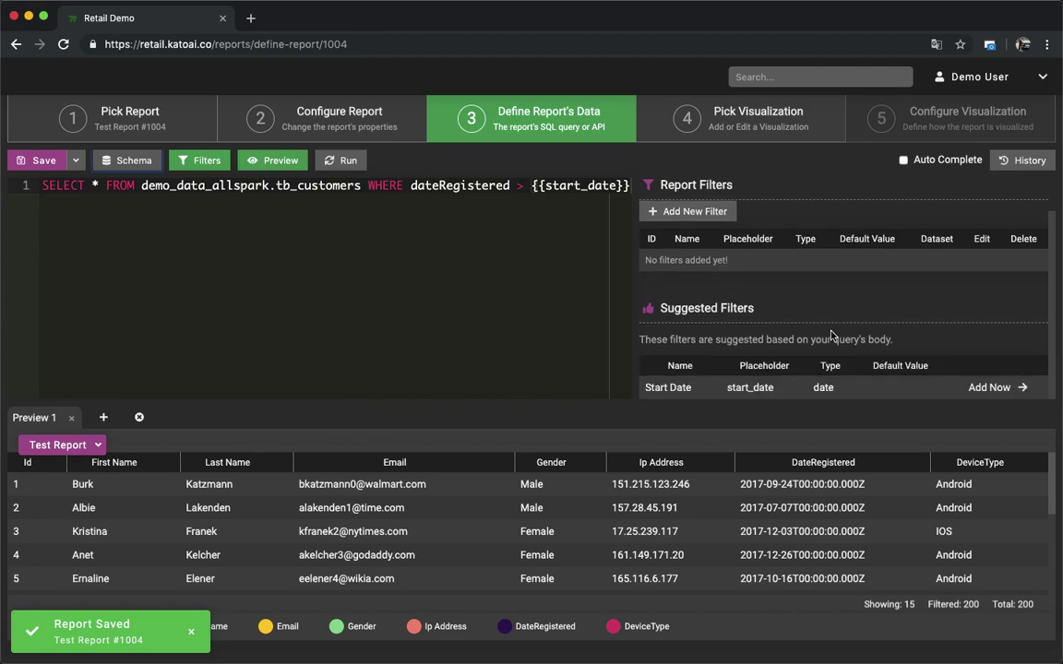
{"action": "left_click", "coordinate": [987, 386]}
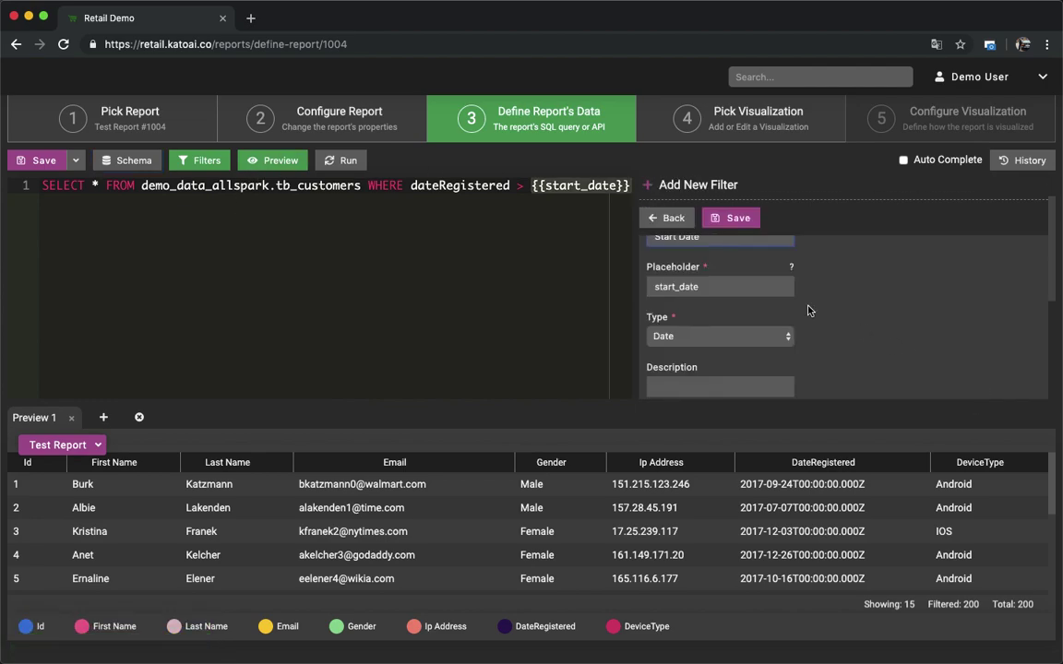
{"action": "scroll", "coordinate": [806, 308], "scroll_direction": "up", "scroll_amount": 1}
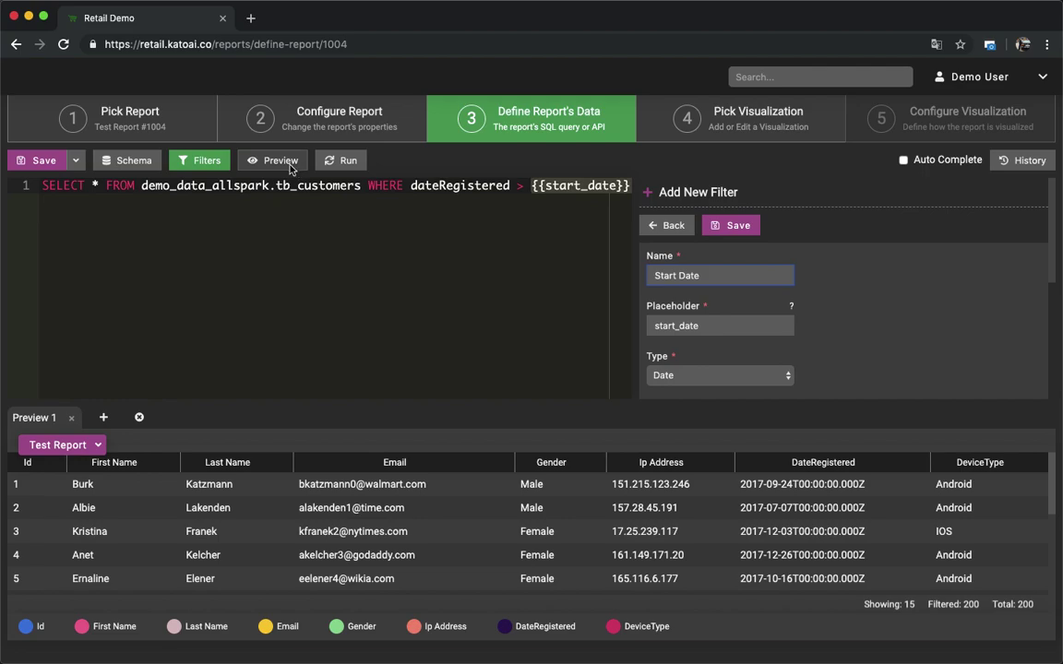
{"action": "left_click", "coordinate": [294, 167]}
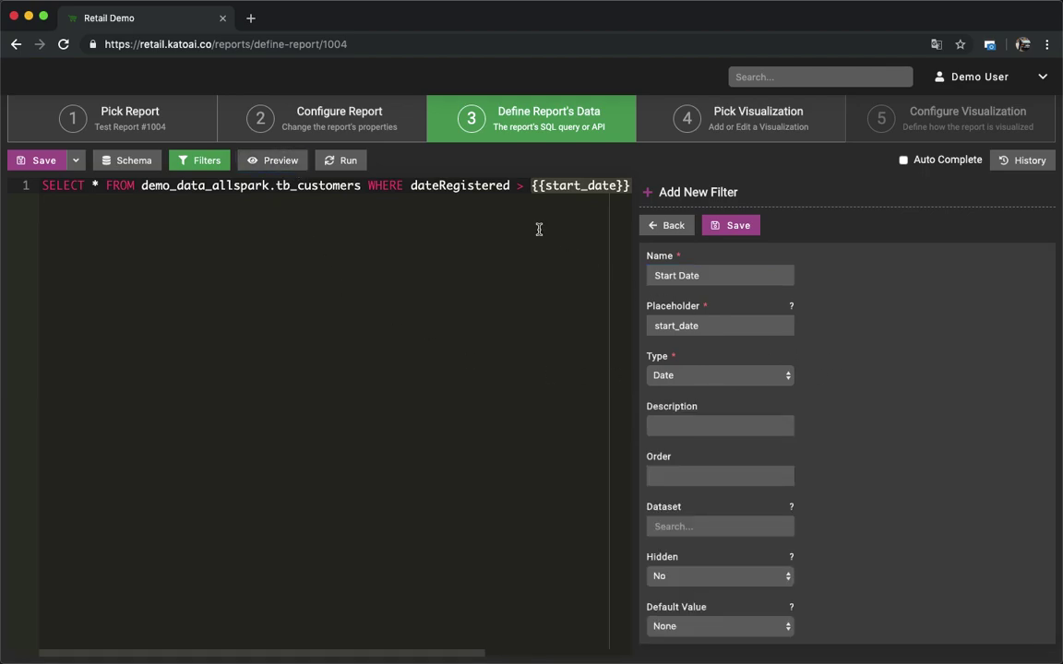
Step: Compare the filter's start_date placeholder with the one used in the query
{"action": "left_click", "coordinate": [593, 247]}
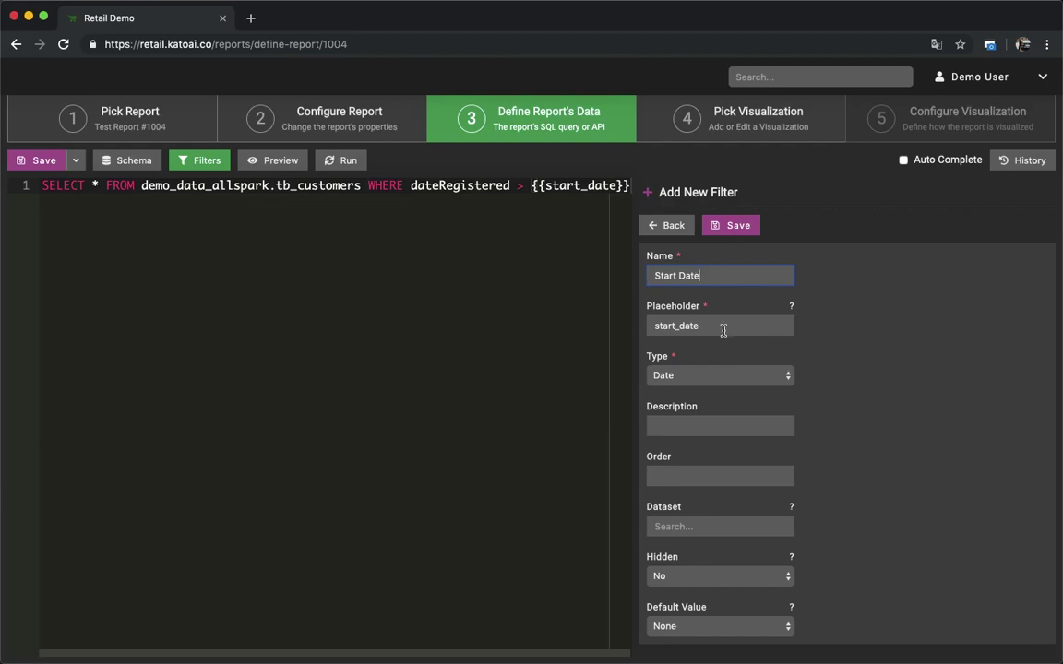
{"action": "left_click", "coordinate": [686, 324]}
{"action": "double_click", "coordinate": [688, 325]}
{"action": "double_click", "coordinate": [584, 186]}
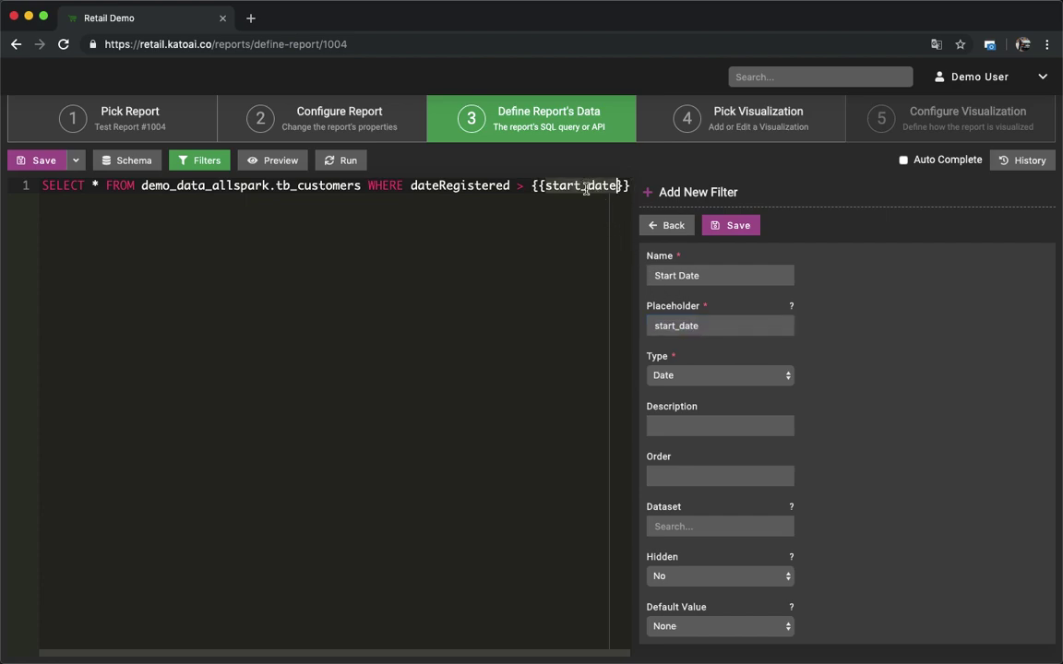
Step: Capitalize the column name in the query's WHERE clause so it reads DateRegistered
{"action": "left_click", "coordinate": [420, 186]}
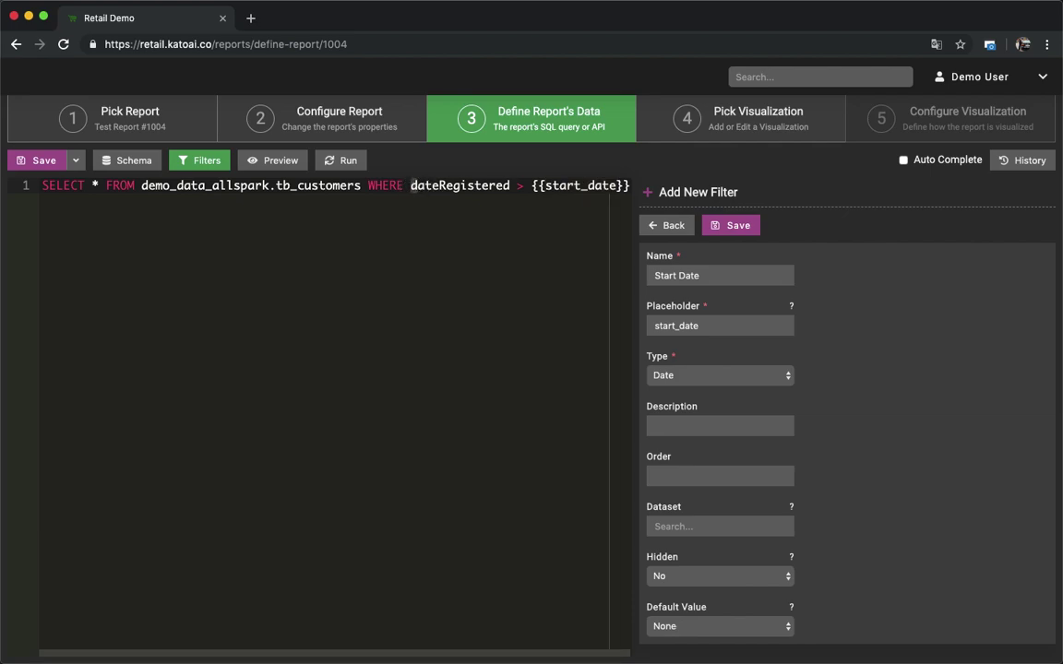
{"action": "key", "text": "BackSpace"}
{"action": "type", "text": "D"}
Step: Check the filter's placeholder text against the query's start_date placeholder again
{"action": "left_click", "coordinate": [729, 324]}
{"action": "left_click_drag", "start_coordinate": [729, 323], "coordinate": [600, 268]}
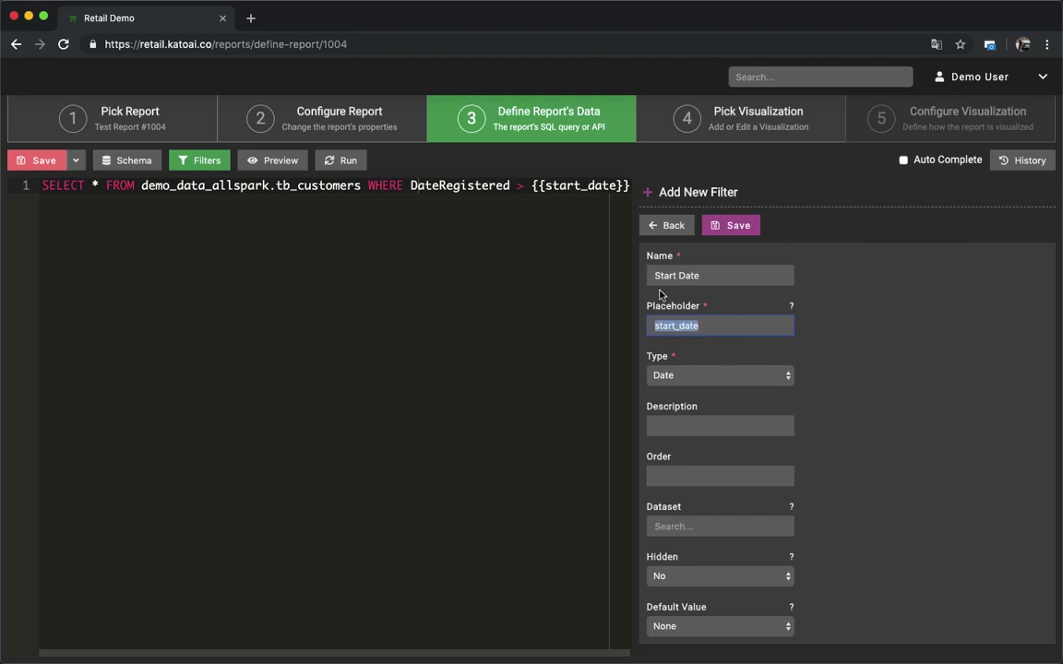
{"action": "double_click", "coordinate": [581, 185]}
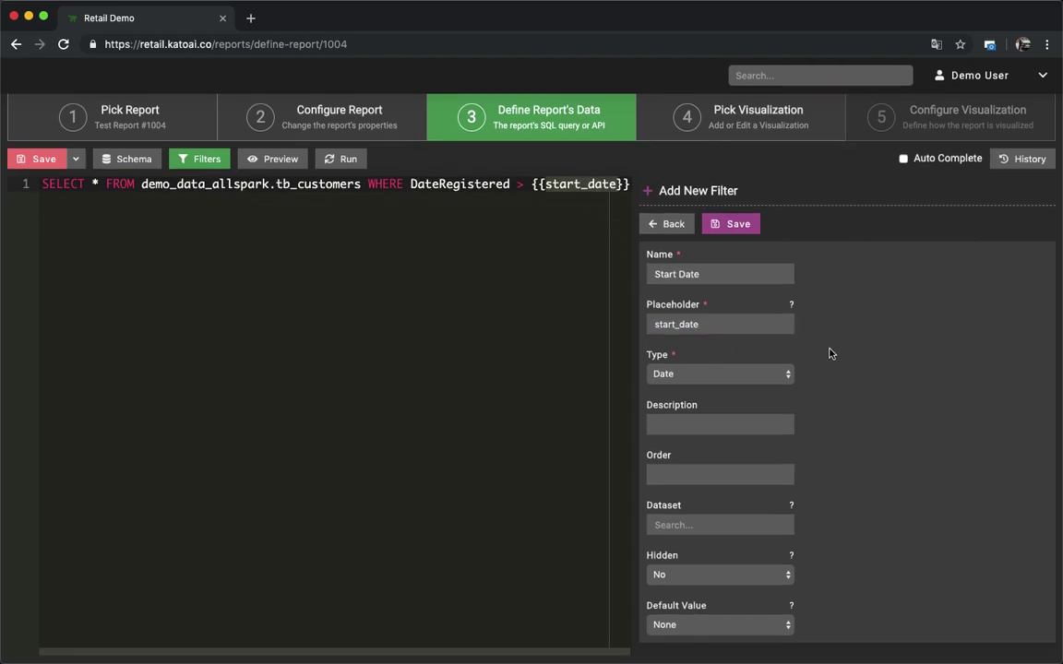
{"action": "left_click", "coordinate": [530, 270]}
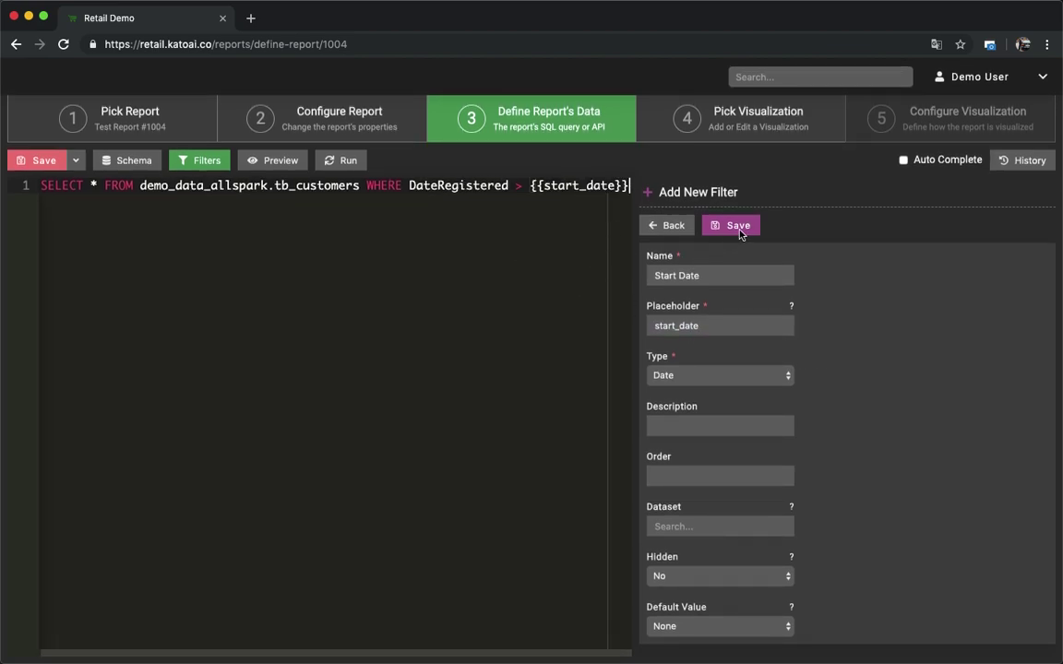
Step: Try to save the Start Date filter, accepting the unsaved-data prompt, and save the report with its edited query
{"action": "left_click", "coordinate": [738, 226]}
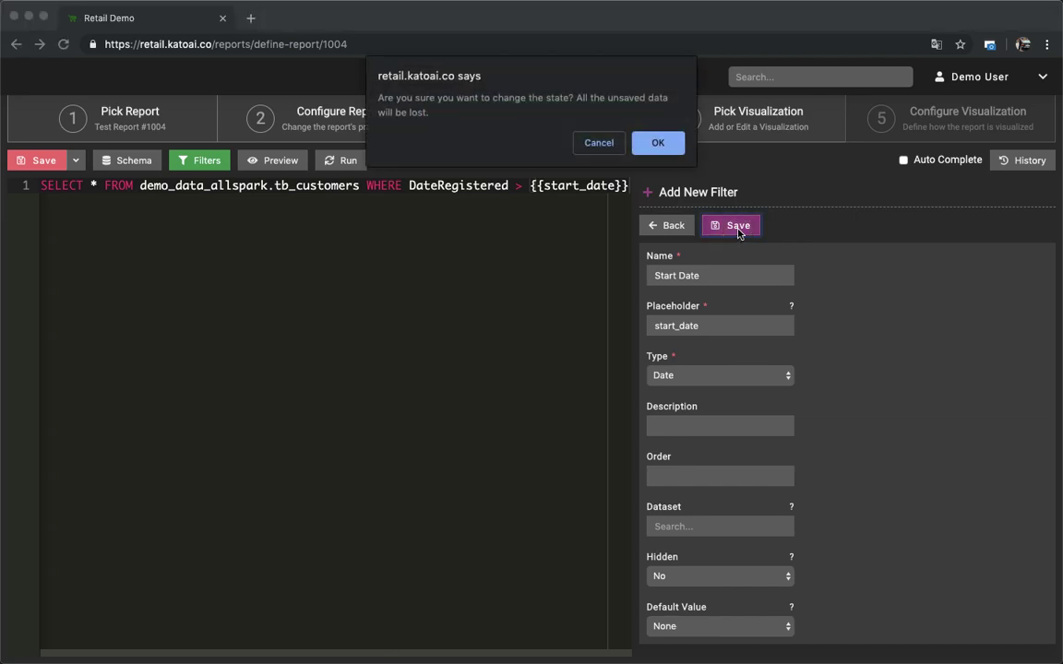
{"action": "key", "text": "Return"}
{"action": "left_click", "coordinate": [26, 165]}
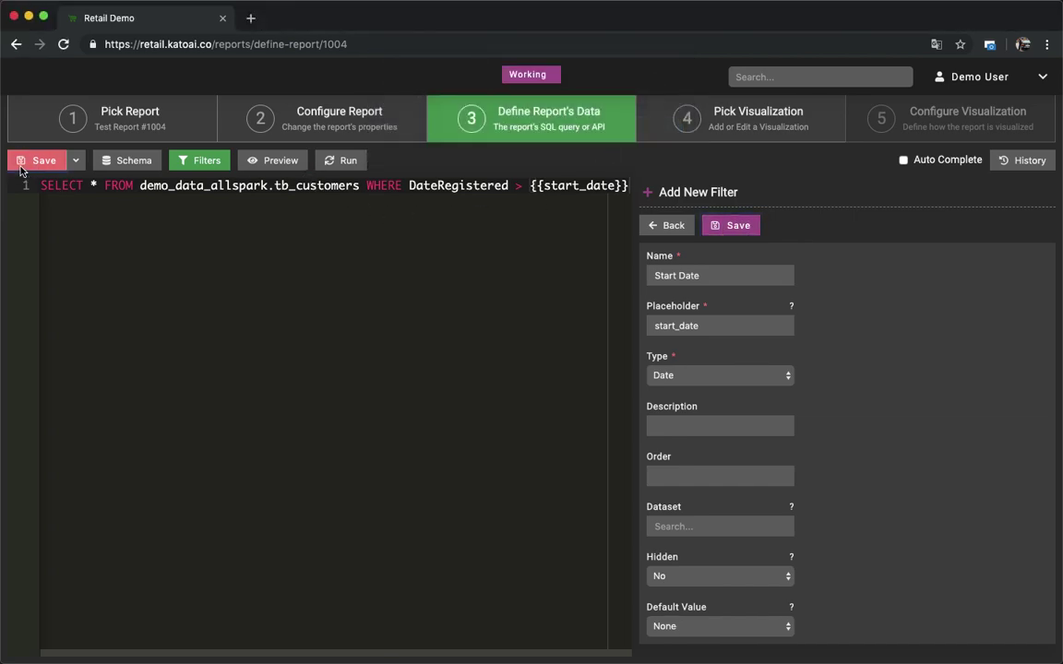
Step: Try a Fixed default value for the Start Date filter and open its calendar
{"action": "left_click", "coordinate": [995, 427]}
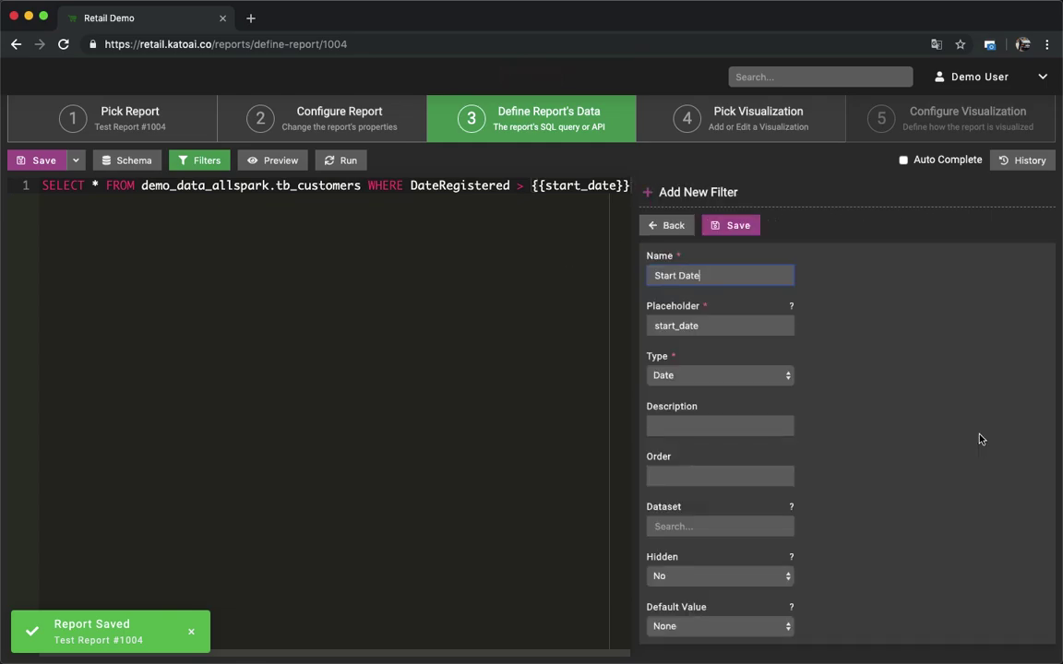
{"action": "left_click", "coordinate": [686, 626]}
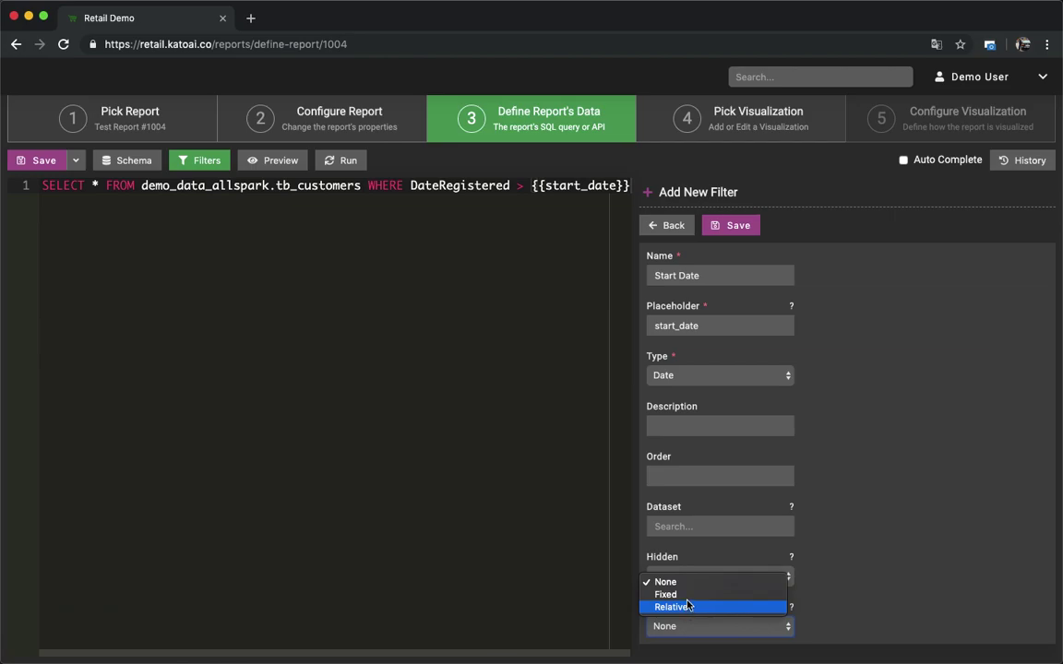
{"action": "left_click", "coordinate": [668, 594]}
{"action": "scroll", "coordinate": [789, 590], "scroll_direction": "down", "scroll_amount": 1}
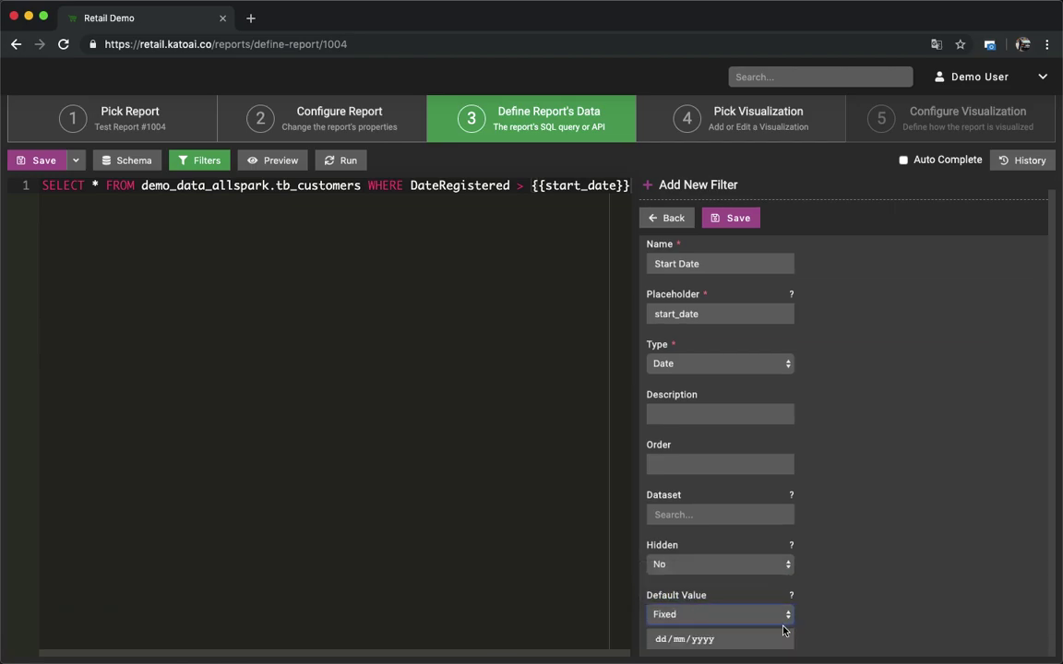
{"action": "left_click", "coordinate": [780, 637]}
{"action": "left_click", "coordinate": [778, 555]}
Step: Set the Start Date filter's default value to Relative and add an offset rule
{"action": "left_click", "coordinate": [716, 614]}
{"action": "left_click", "coordinate": [692, 627]}
{"action": "scroll", "coordinate": [794, 581], "scroll_direction": "down", "scroll_amount": 1}
{"action": "left_click", "coordinate": [760, 636]}
{"action": "scroll", "coordinate": [748, 640], "scroll_direction": "down", "scroll_amount": 3}
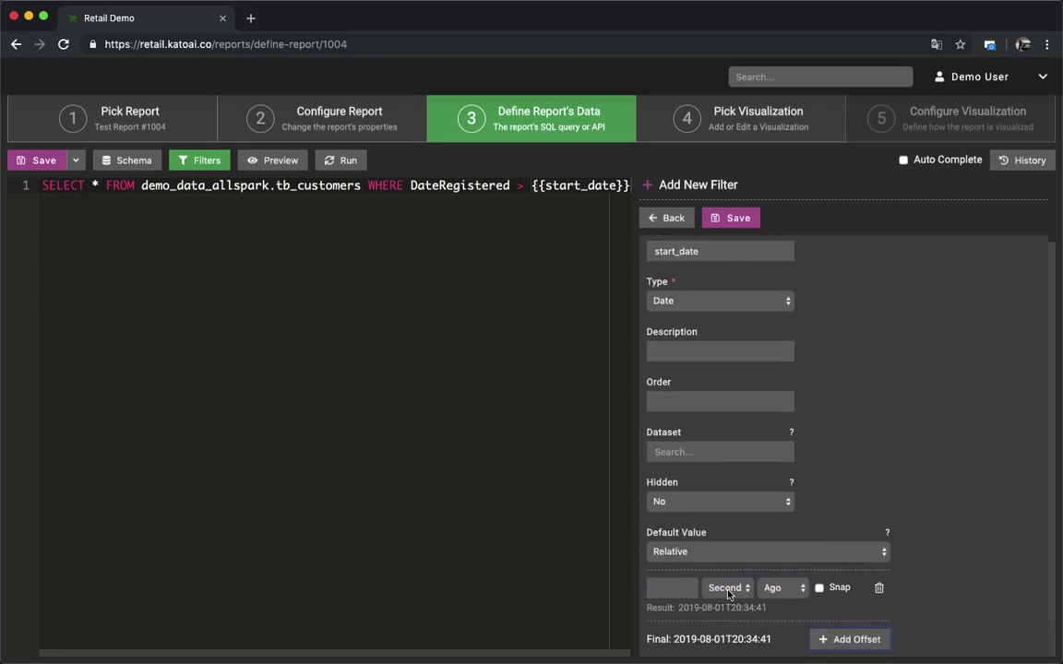
Step: Set the offset to 2 years ago with Snap enabled and save the Start Date filter
{"action": "left_click", "coordinate": [724, 588]}
{"action": "left_click", "coordinate": [720, 651]}
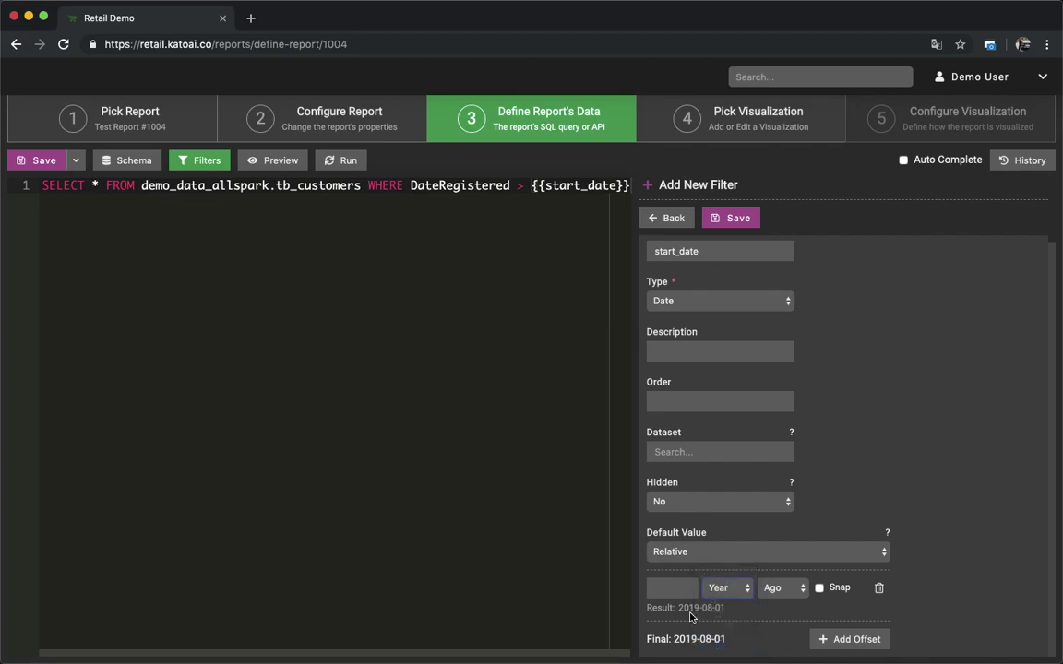
{"action": "left_click", "coordinate": [671, 587]}
{"action": "type", "text": "2"}
{"action": "left_click", "coordinate": [827, 588]}
{"action": "left_click", "coordinate": [826, 456]}
{"action": "scroll", "coordinate": [826, 456], "scroll_direction": "up", "scroll_amount": 2}
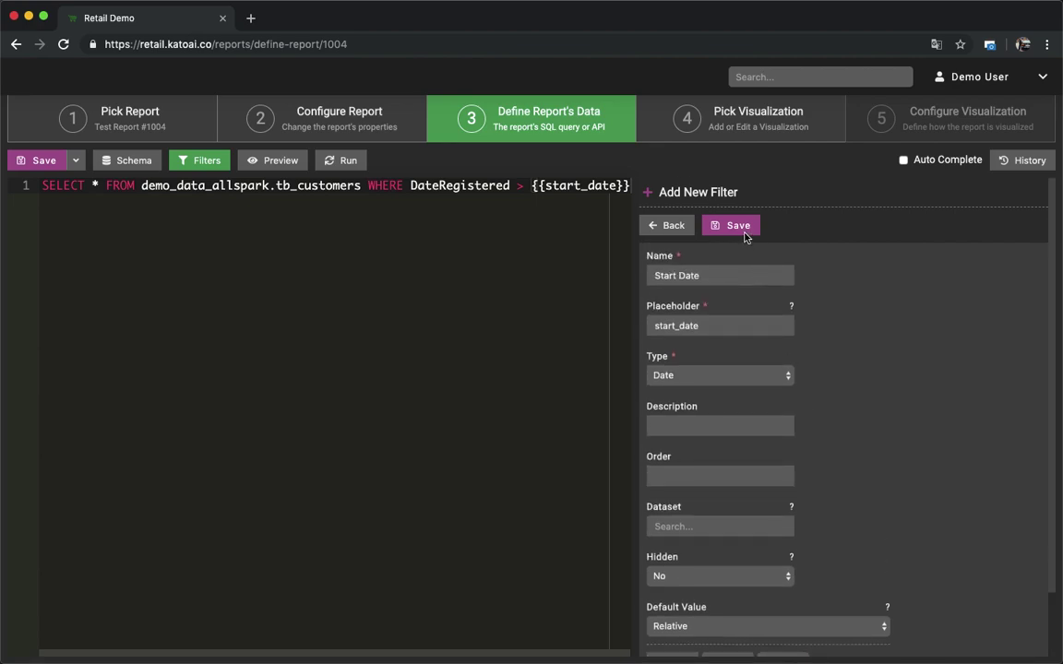
{"action": "left_click", "coordinate": [738, 226]}
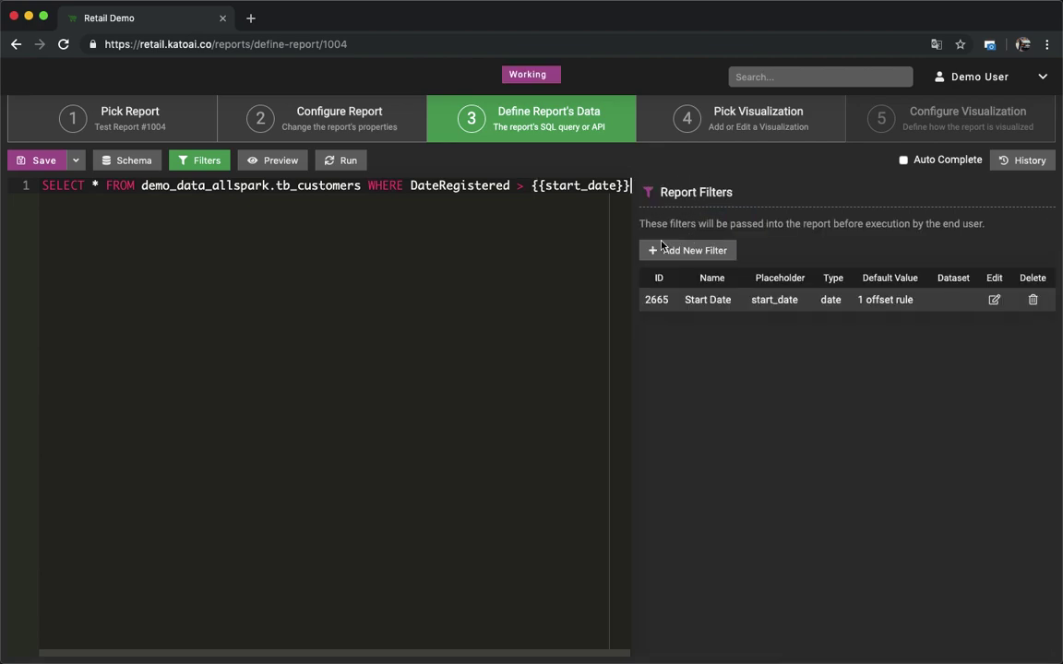
Step: Run the report and inspect the DateRegistered condition in the query executed for the Test Report preview
{"action": "left_click", "coordinate": [349, 163]}
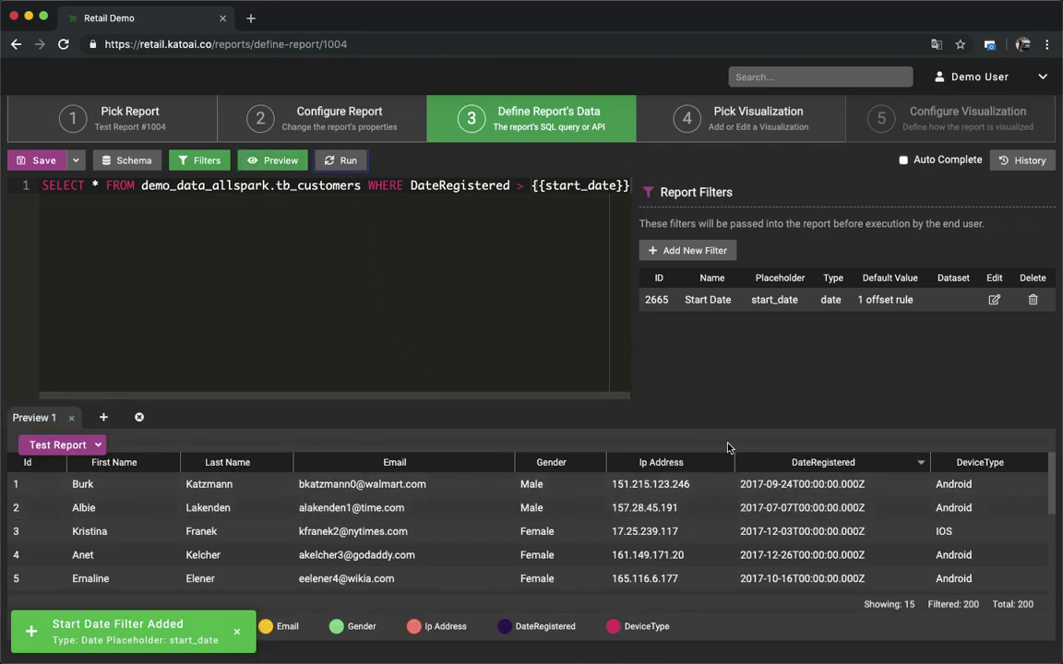
{"action": "left_click", "coordinate": [97, 445]}
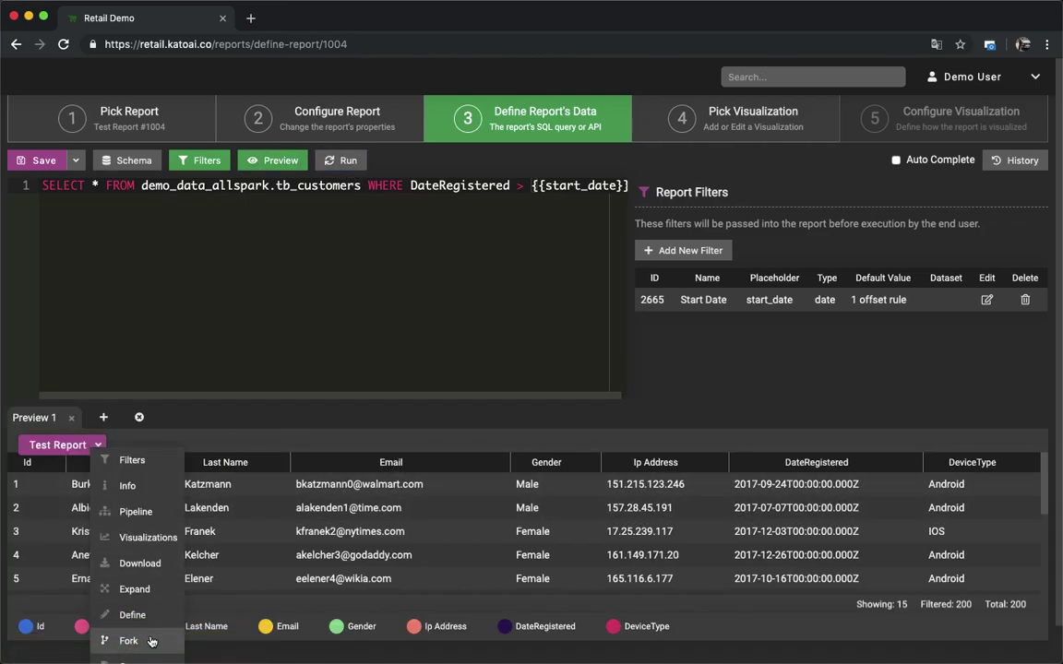
{"action": "scroll", "coordinate": [151, 641], "scroll_direction": "down", "scroll_amount": 2}
{"action": "left_click", "coordinate": [149, 634]}
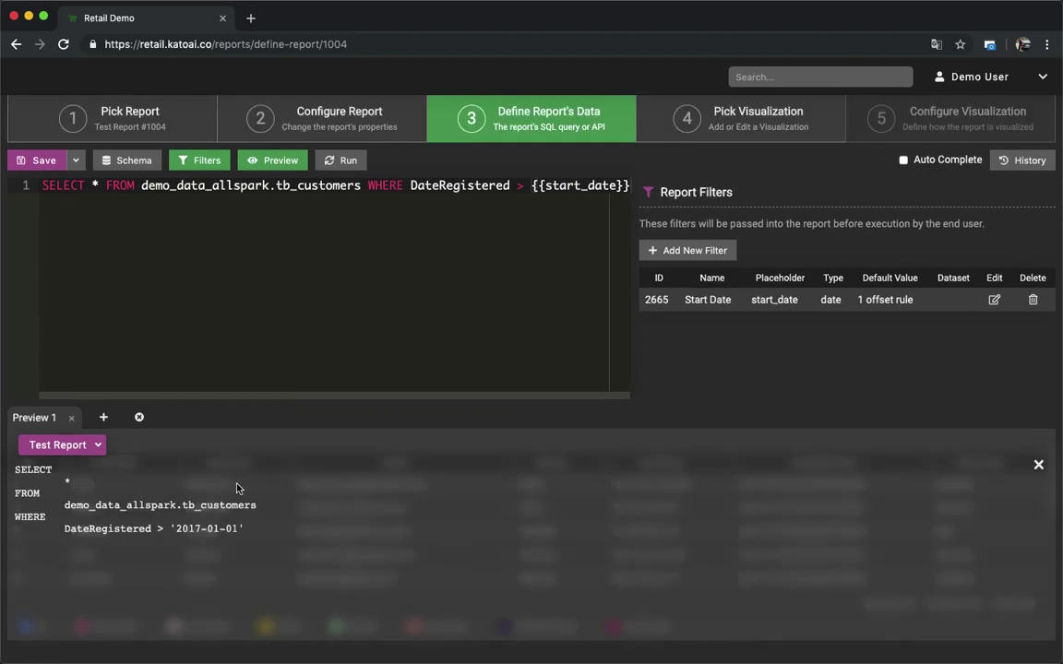
{"action": "left_click_drag", "start_coordinate": [157, 528], "coordinate": [65, 529]}
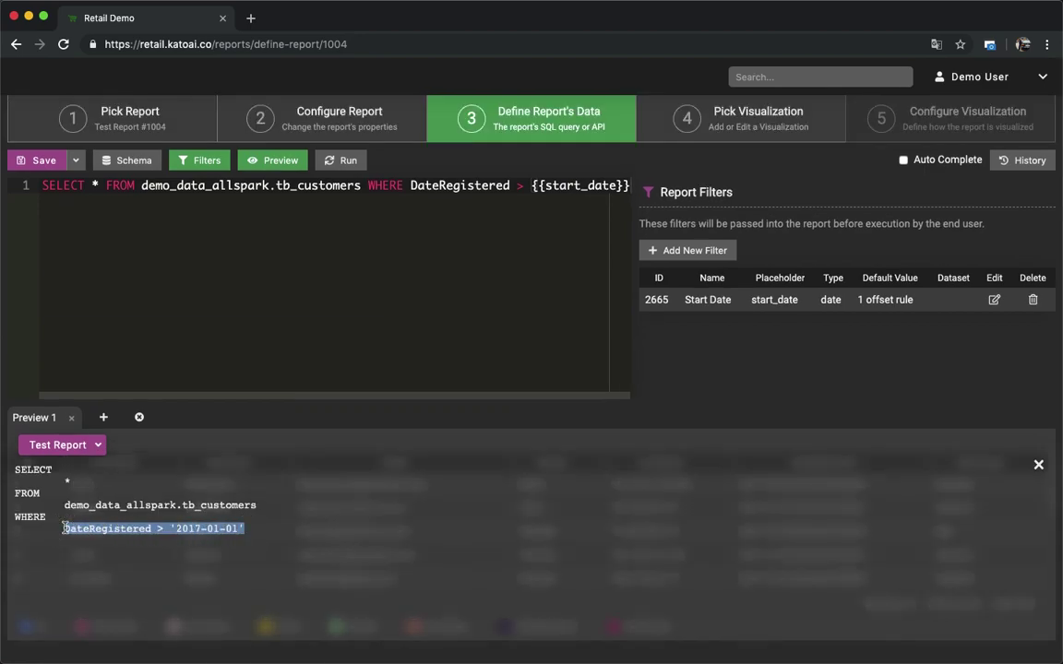
{"action": "left_click", "coordinate": [112, 526]}
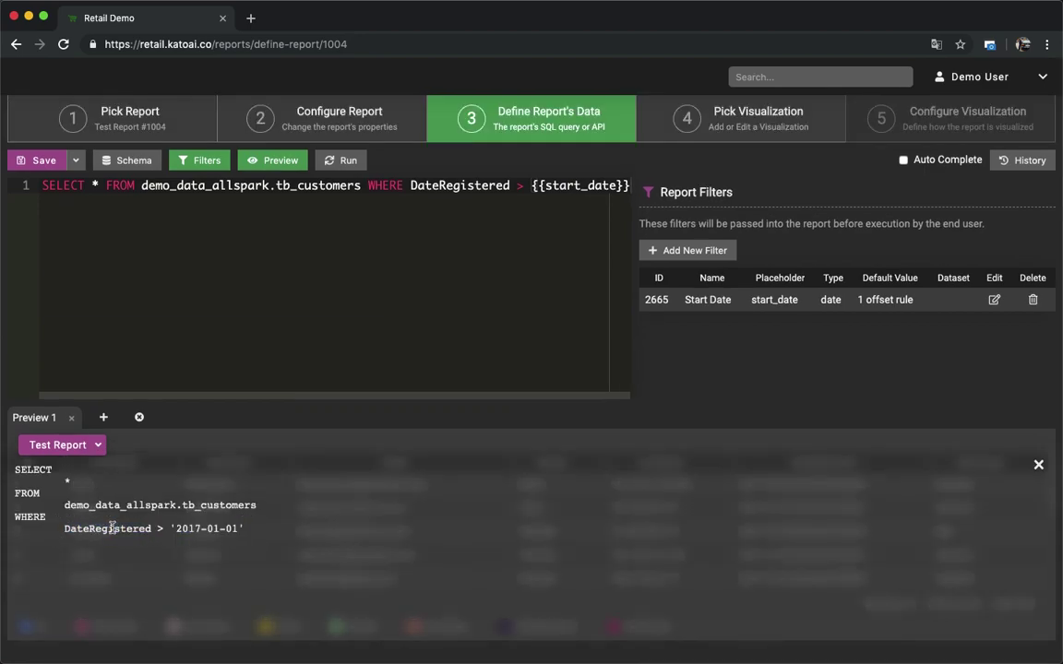
Step: Close the query view and show the filters of the Test Report preview
{"action": "left_click", "coordinate": [1037, 466]}
{"action": "left_click", "coordinate": [98, 445]}
{"action": "left_click", "coordinate": [105, 458]}
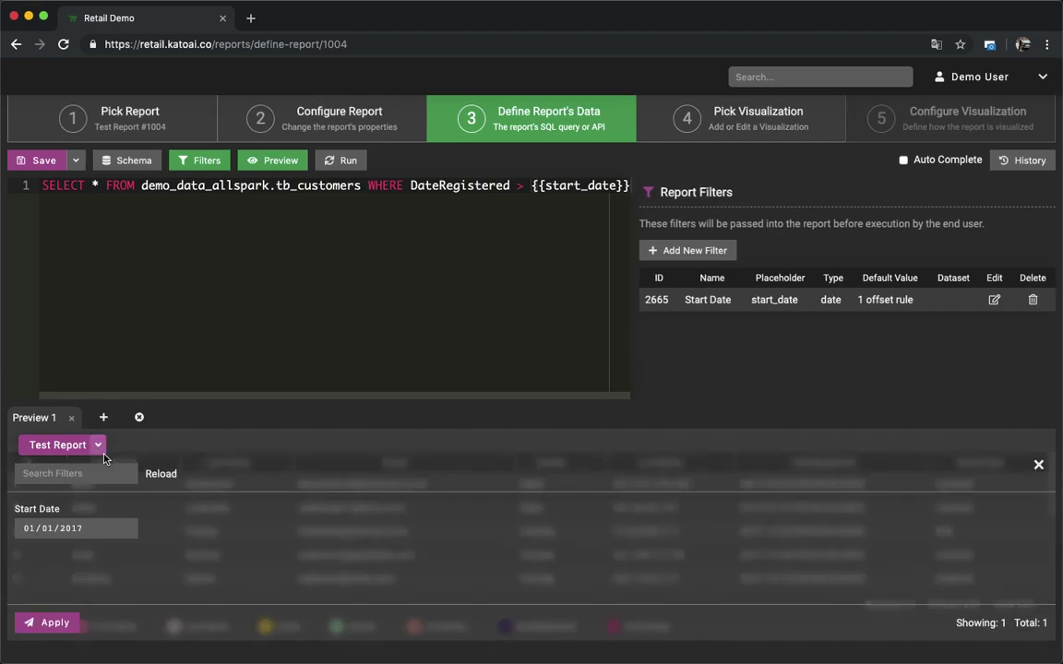